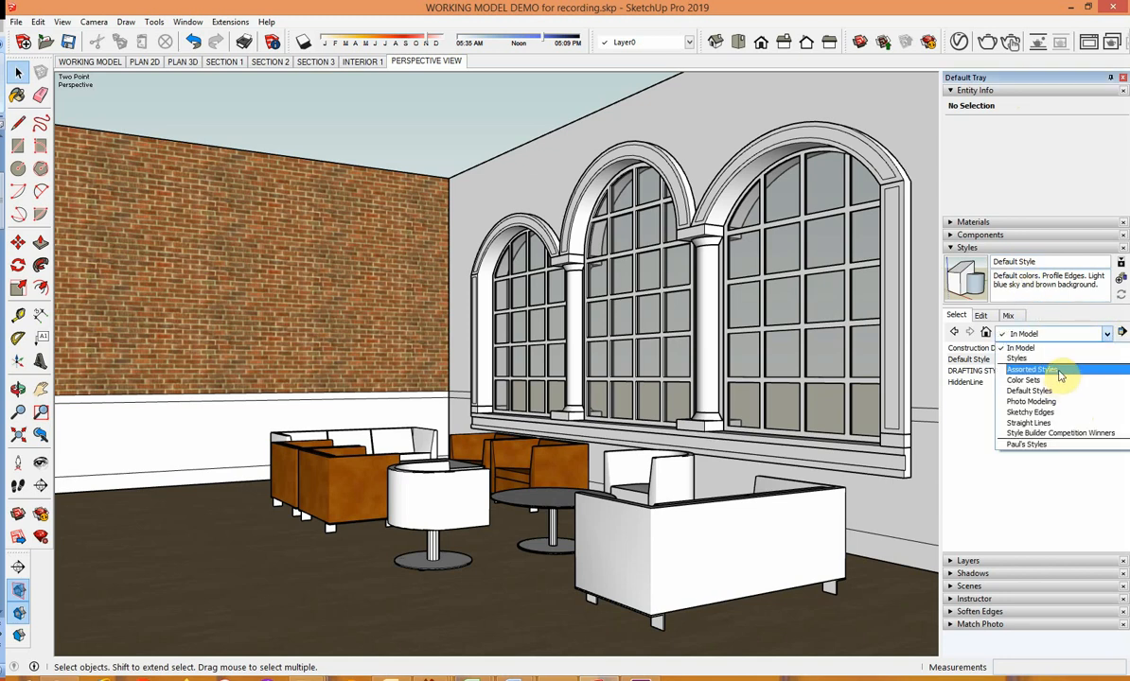
Step: Try the PSO Vignette, Scribble on Masonite and PSO Graded styles from the Assorted Styles collection on the perspective view
click(1058, 370)
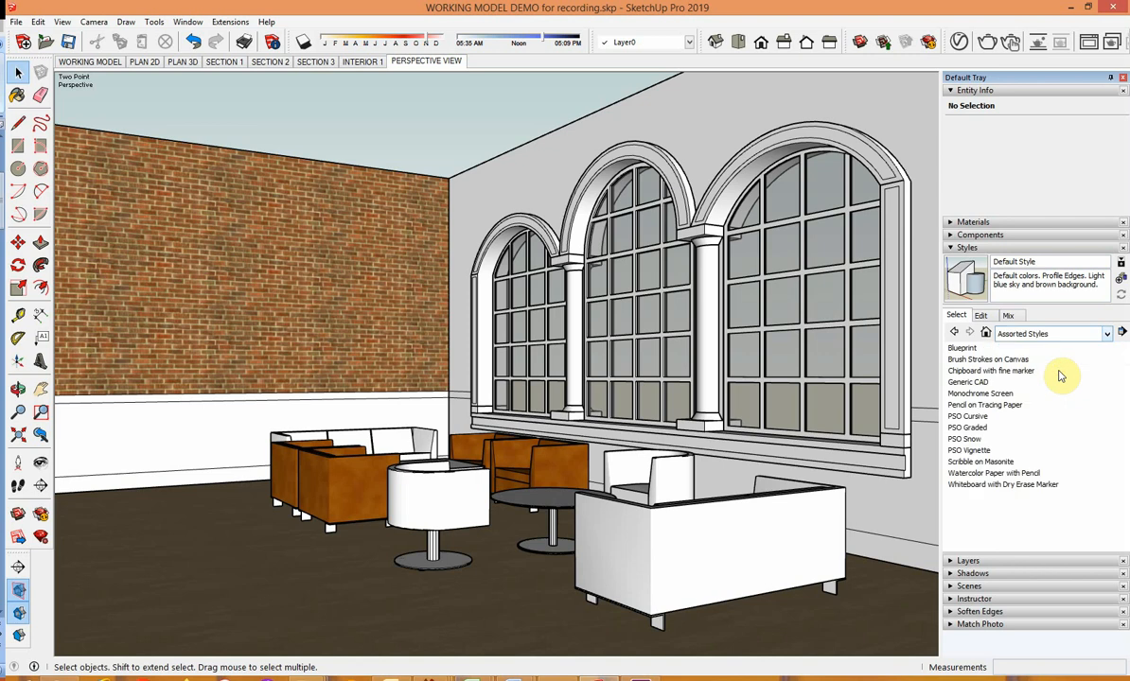
click(979, 450)
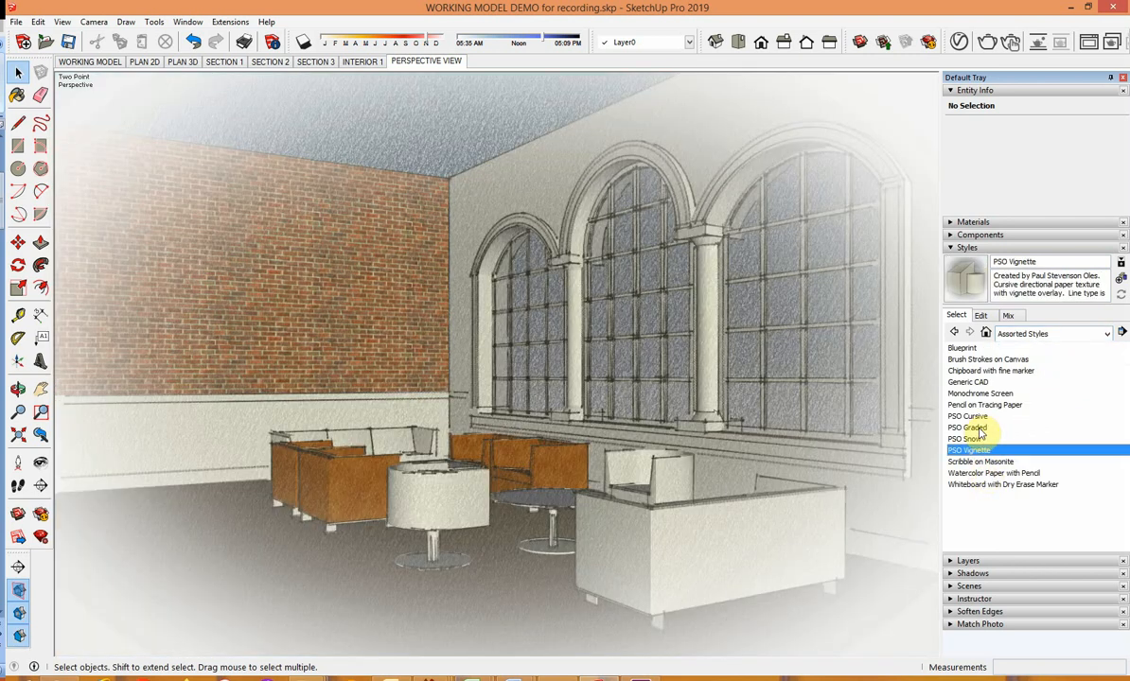
click(984, 462)
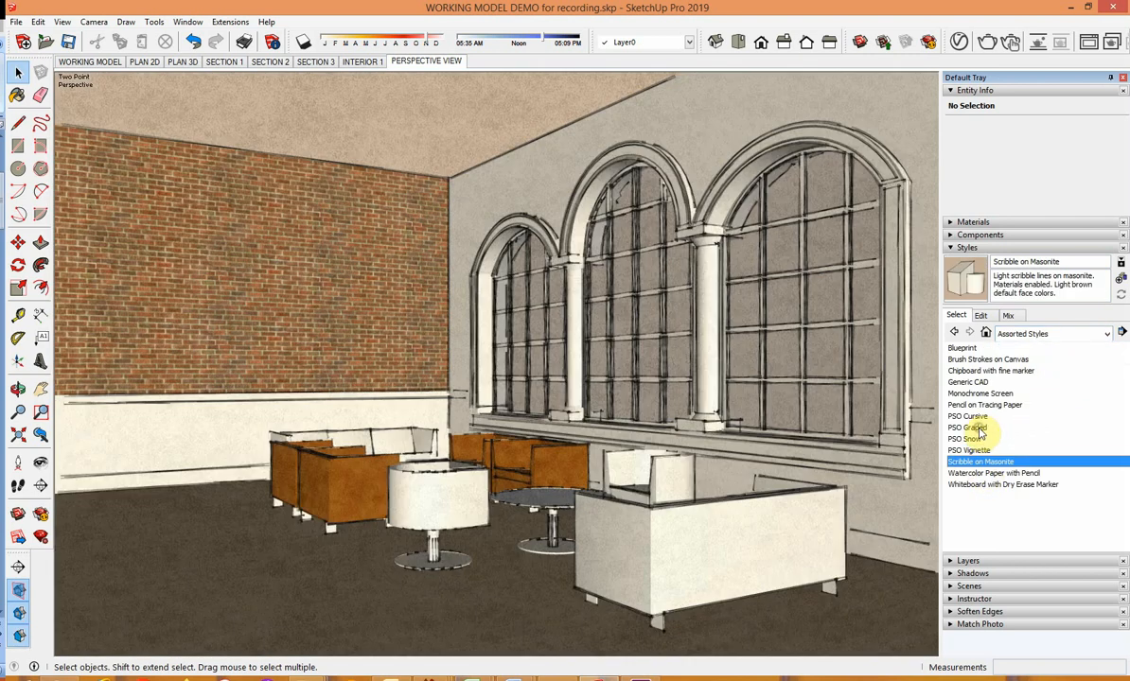
click(980, 433)
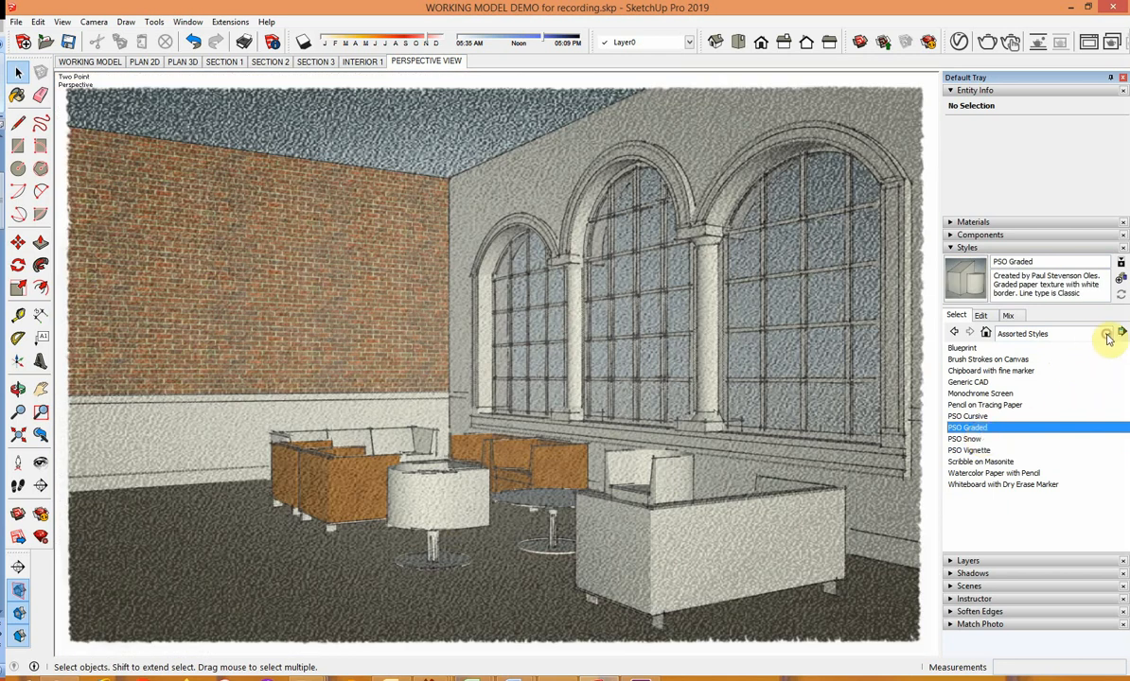
Step: Apply the Default Style from the In Model collection and purge the unused styles
click(1088, 336)
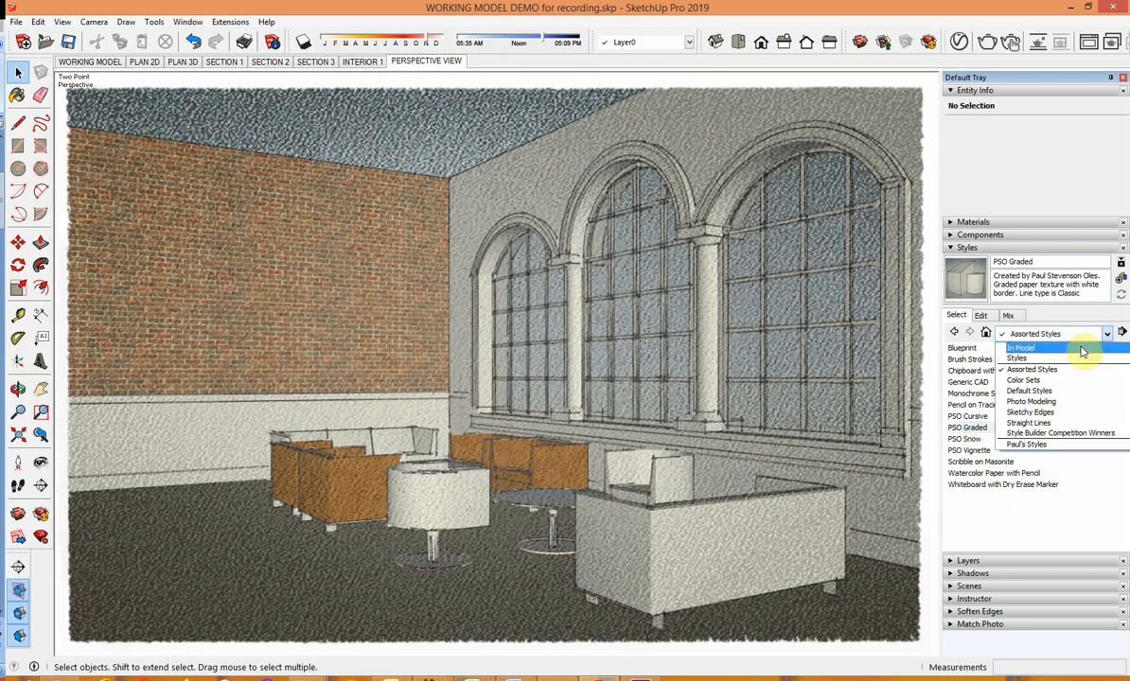
click(1081, 348)
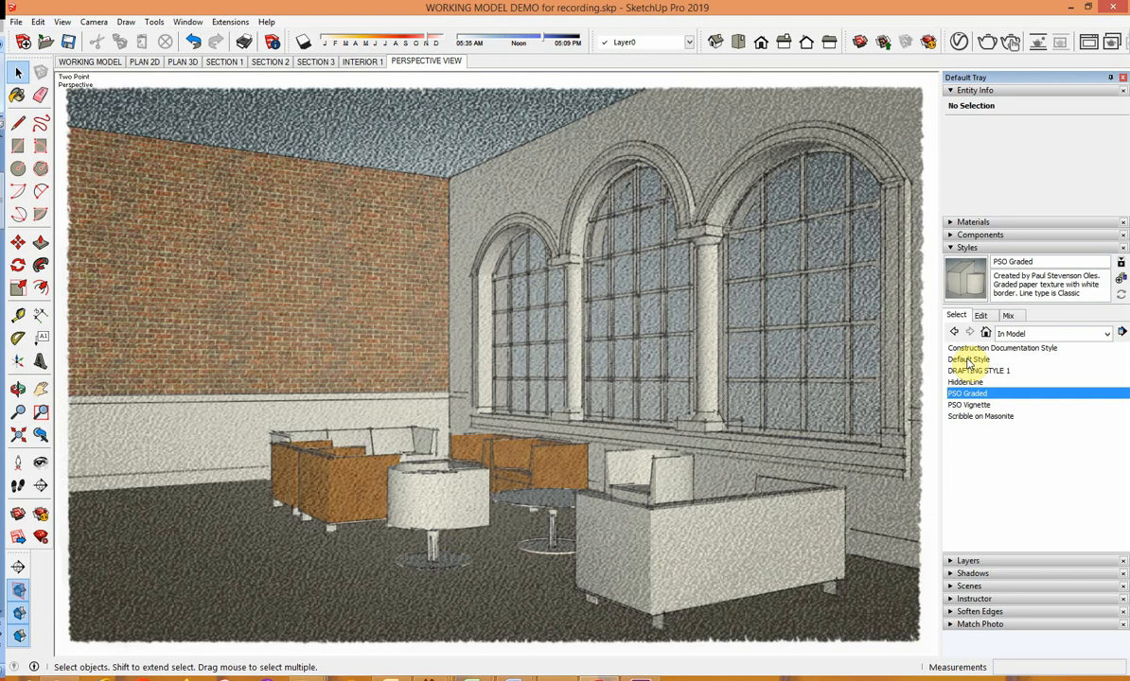
click(970, 359)
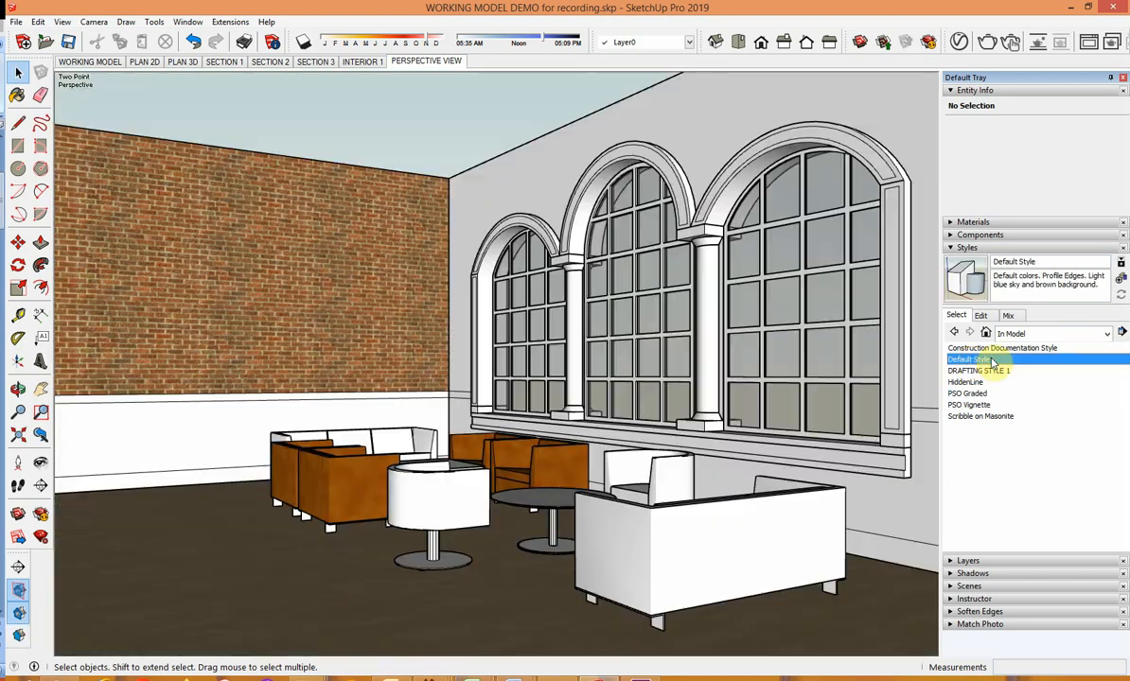
click(1123, 334)
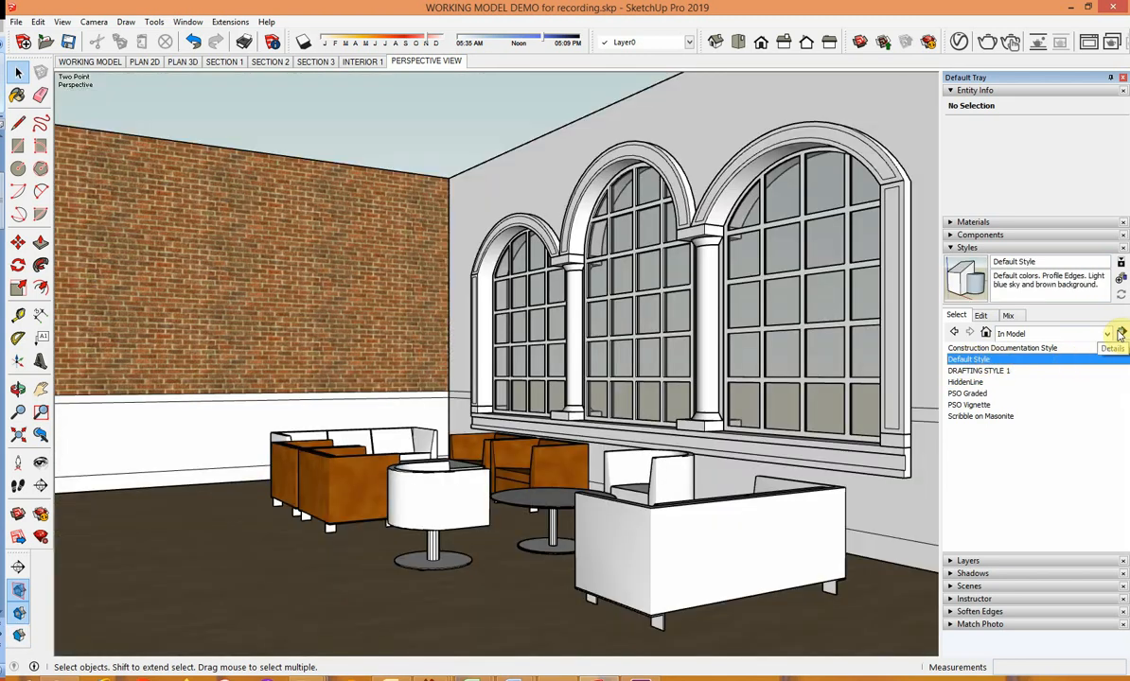
click(1058, 399)
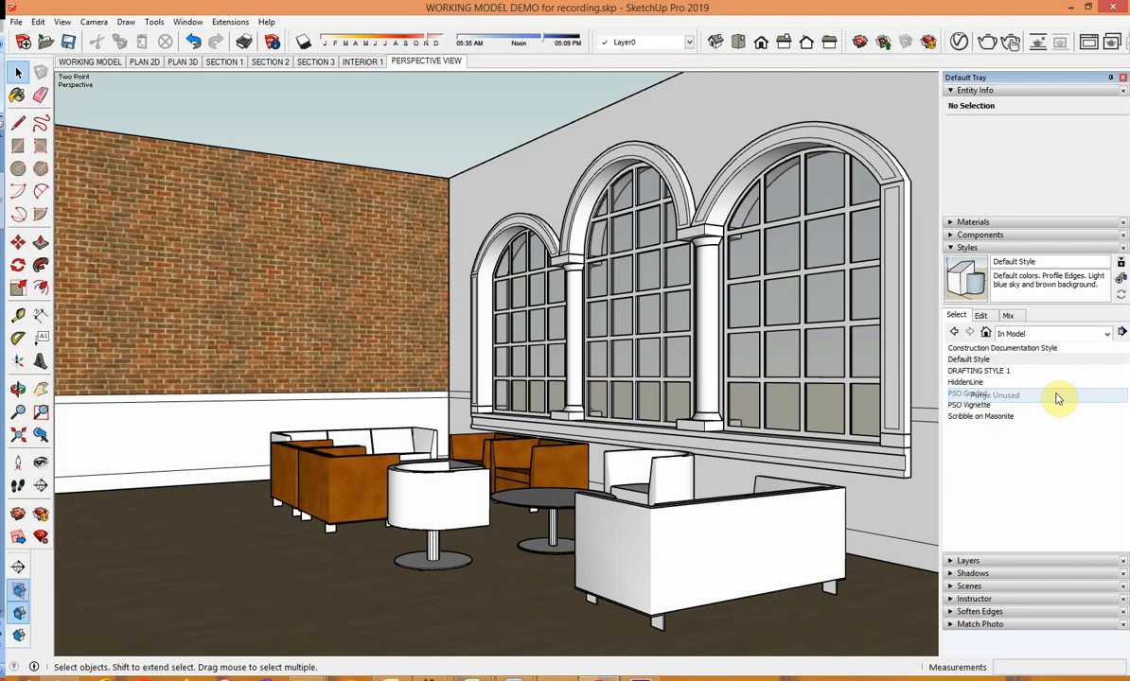
click(981, 361)
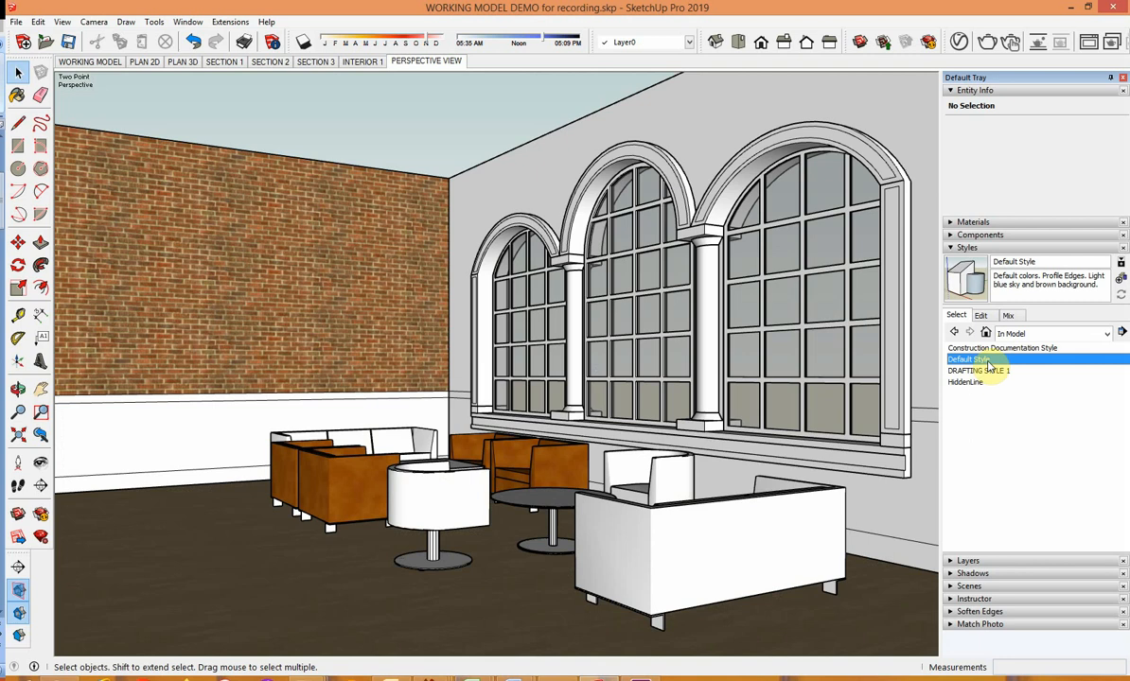
Step: Examine the Default Style's edge, face, background, watermark and modeling settings
click(984, 316)
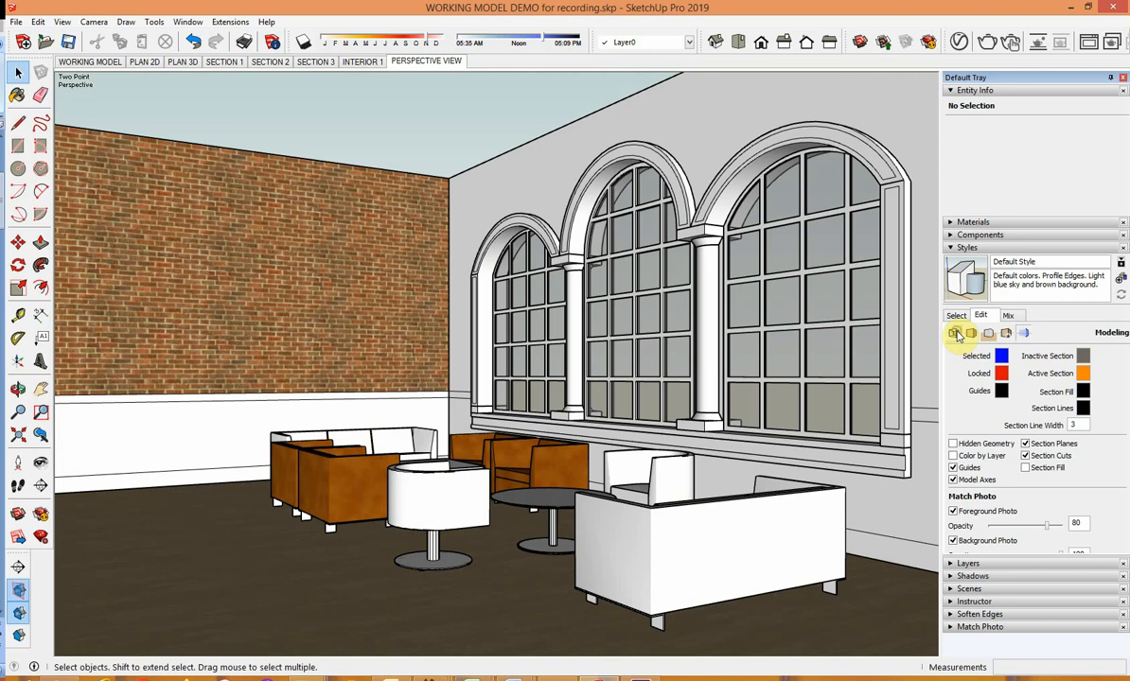
click(974, 335)
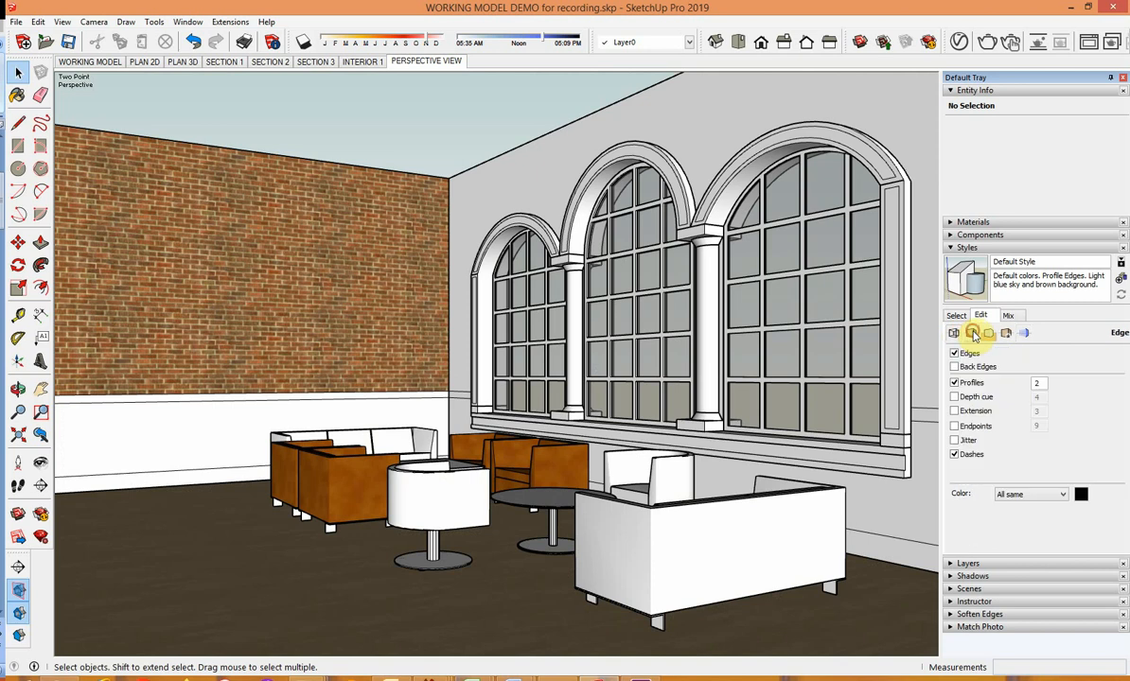
click(990, 334)
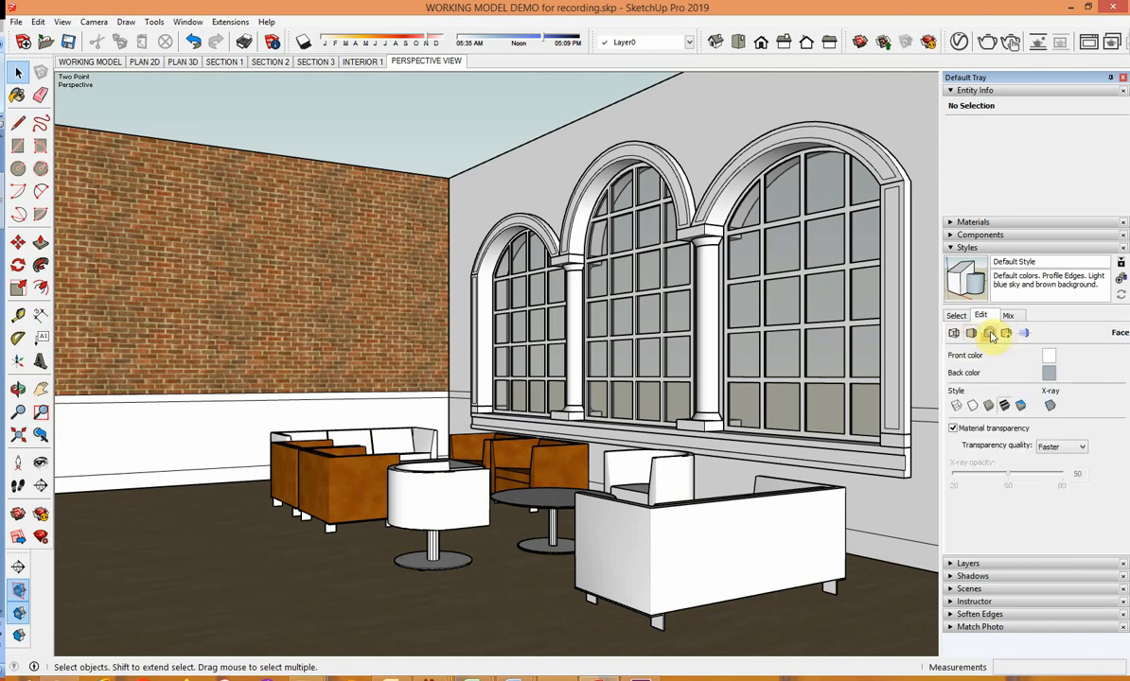
click(1005, 333)
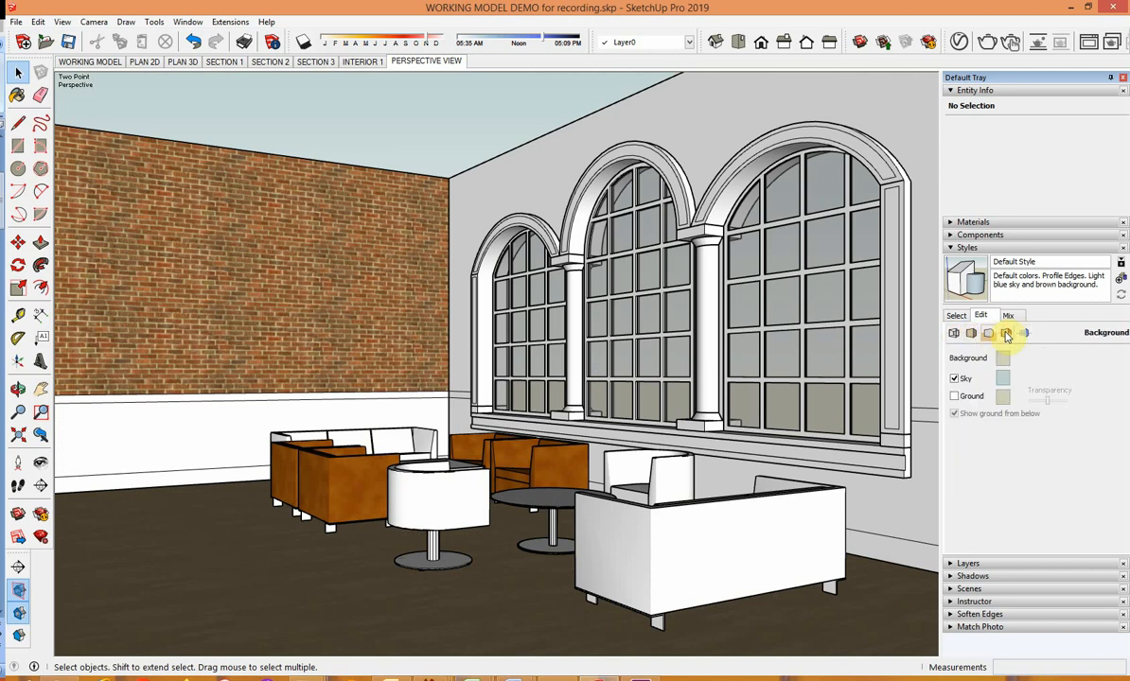
click(1023, 334)
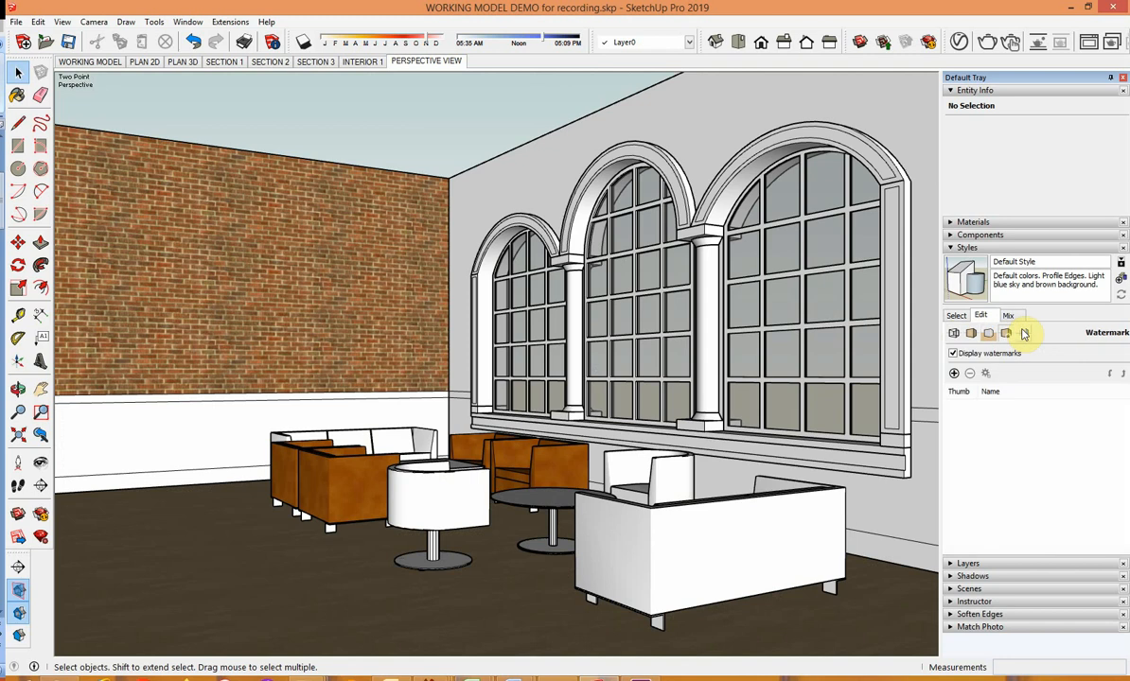
click(1025, 334)
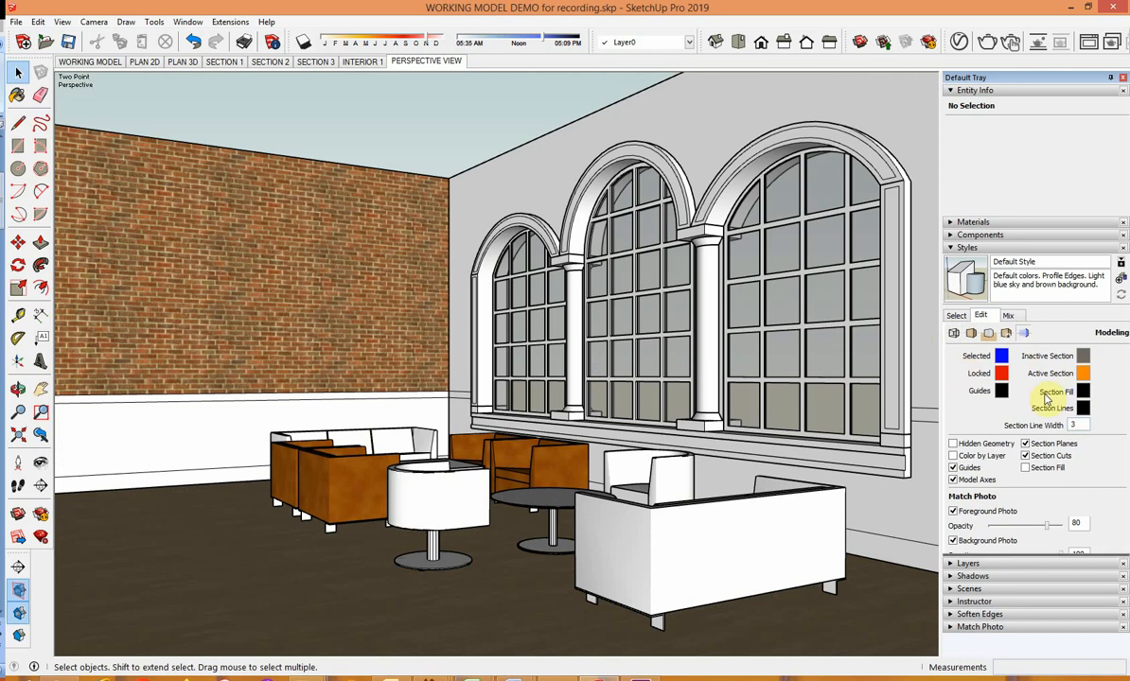
Step: Turn off Edges and Profiles in the style's edge settings
click(954, 335)
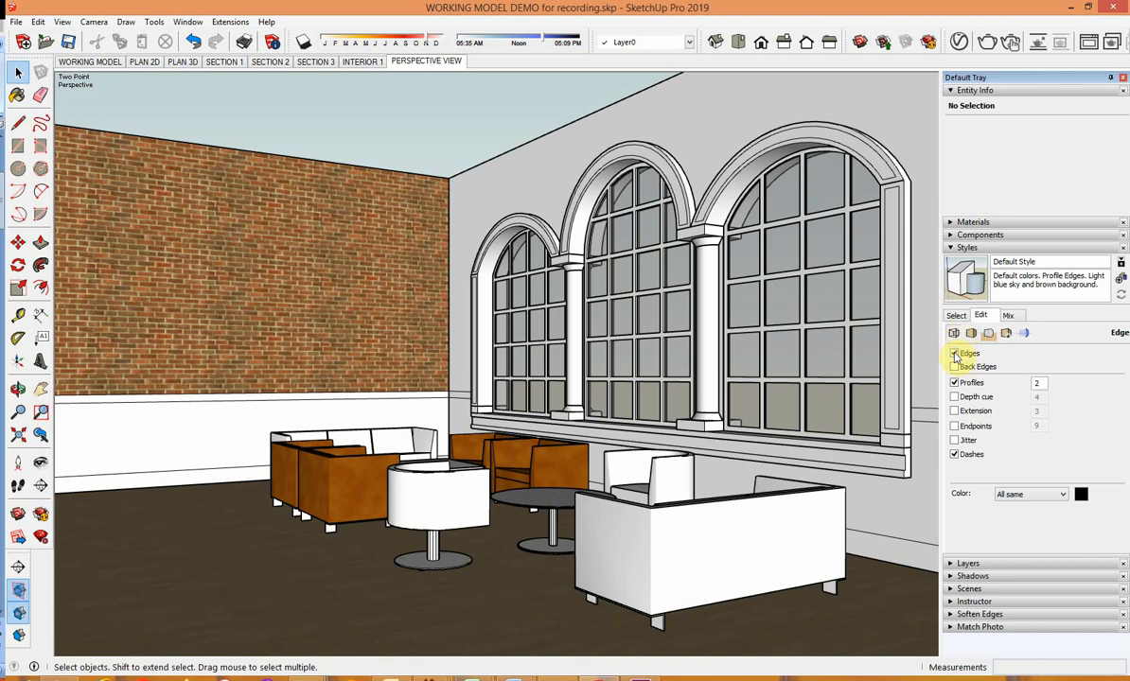
click(955, 355)
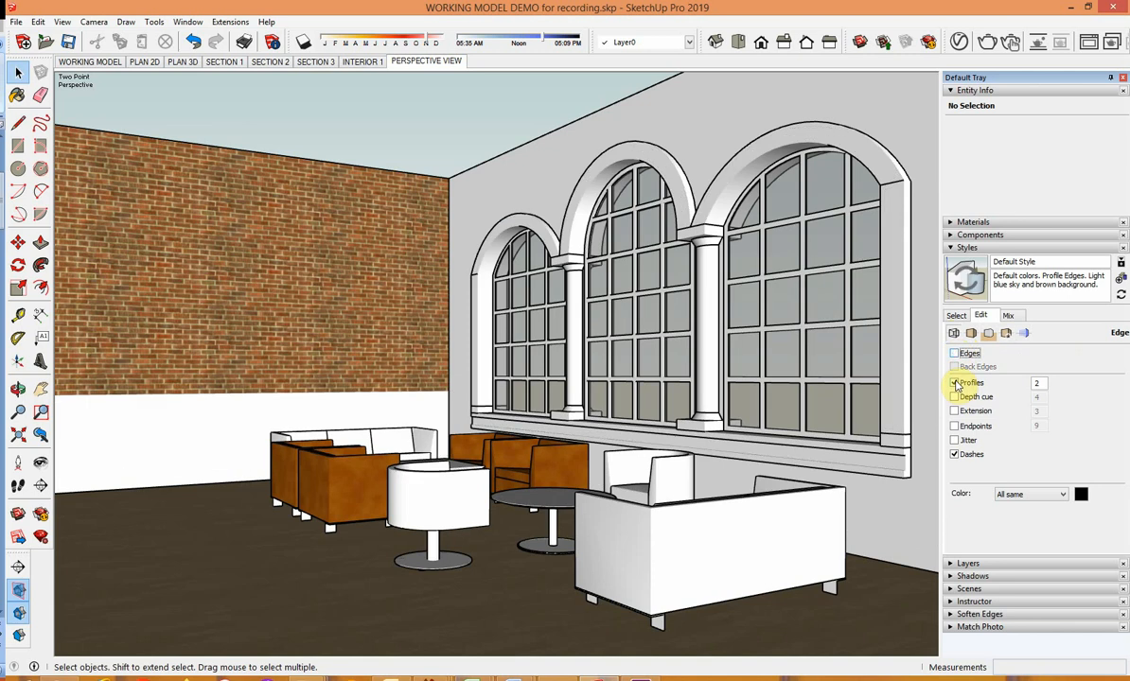
click(956, 384)
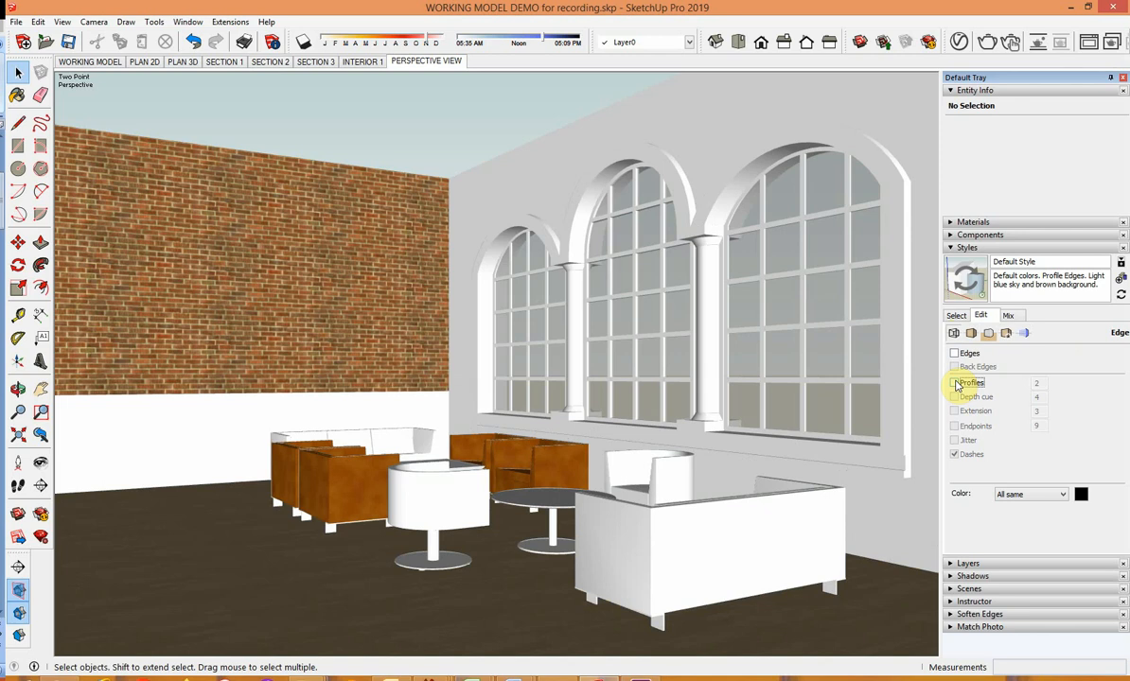
Step: Turn off the sky and set the style's background color to white, RGB 255, 255, 255
click(990, 335)
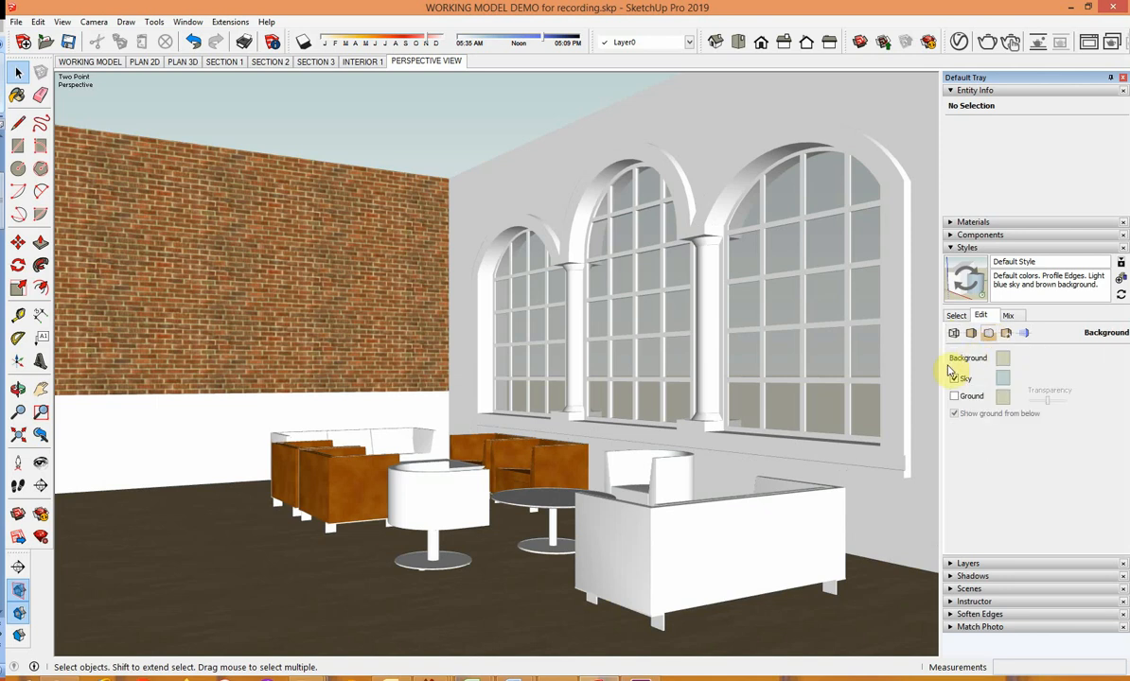
click(955, 380)
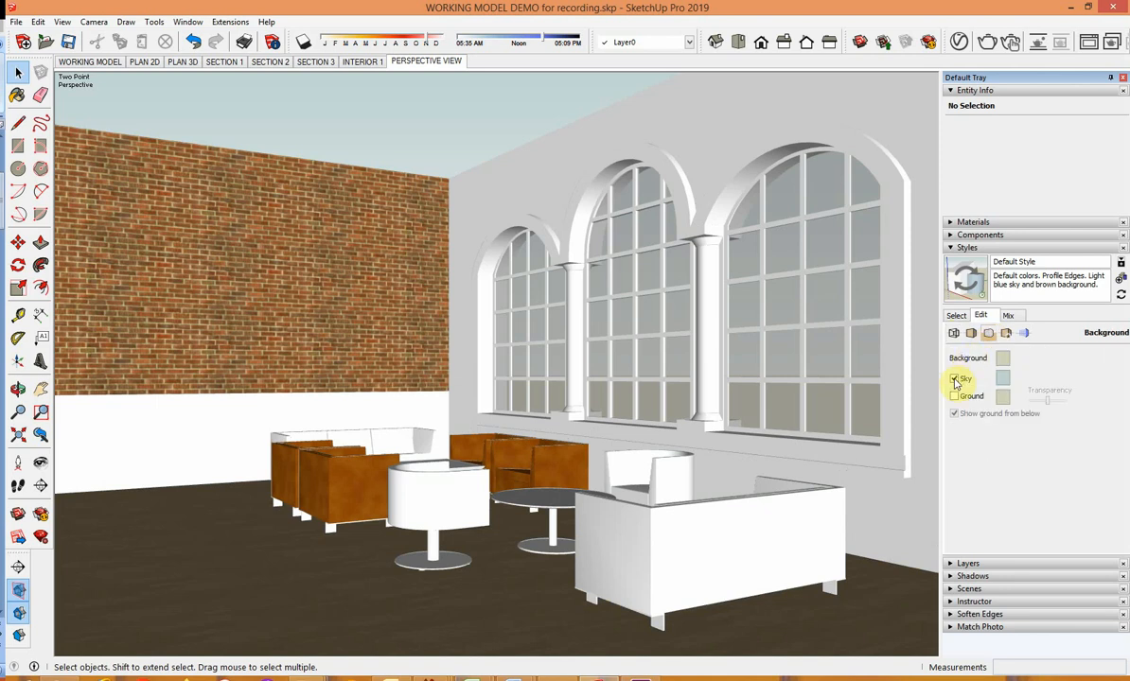
click(1003, 359)
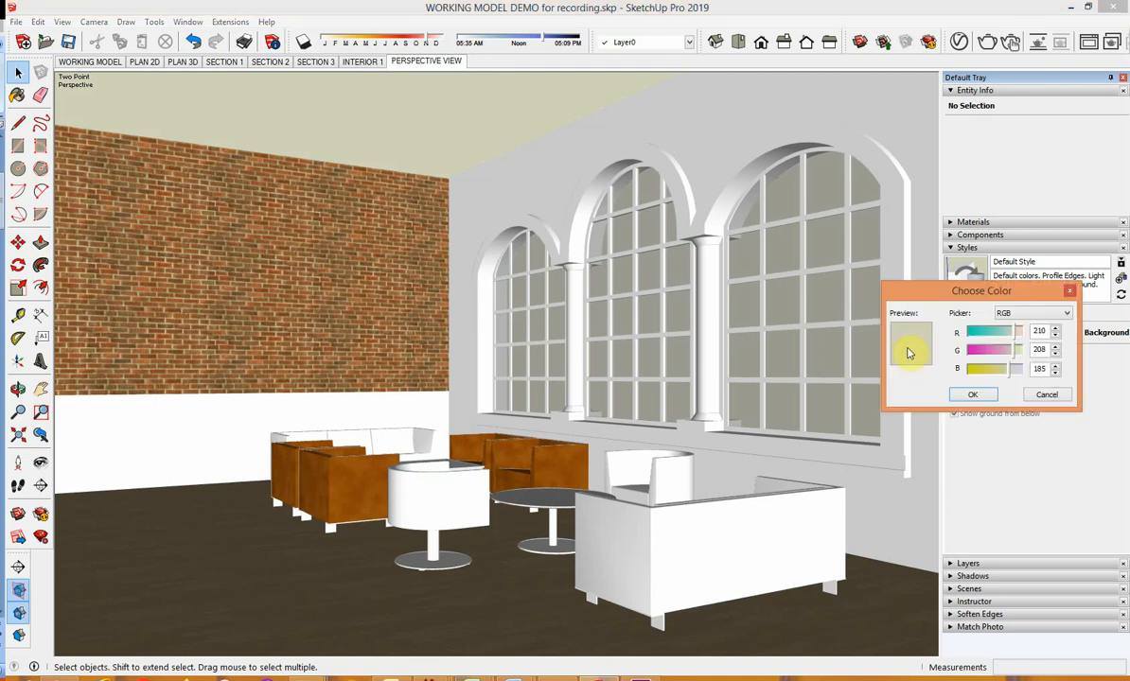
click(1064, 315)
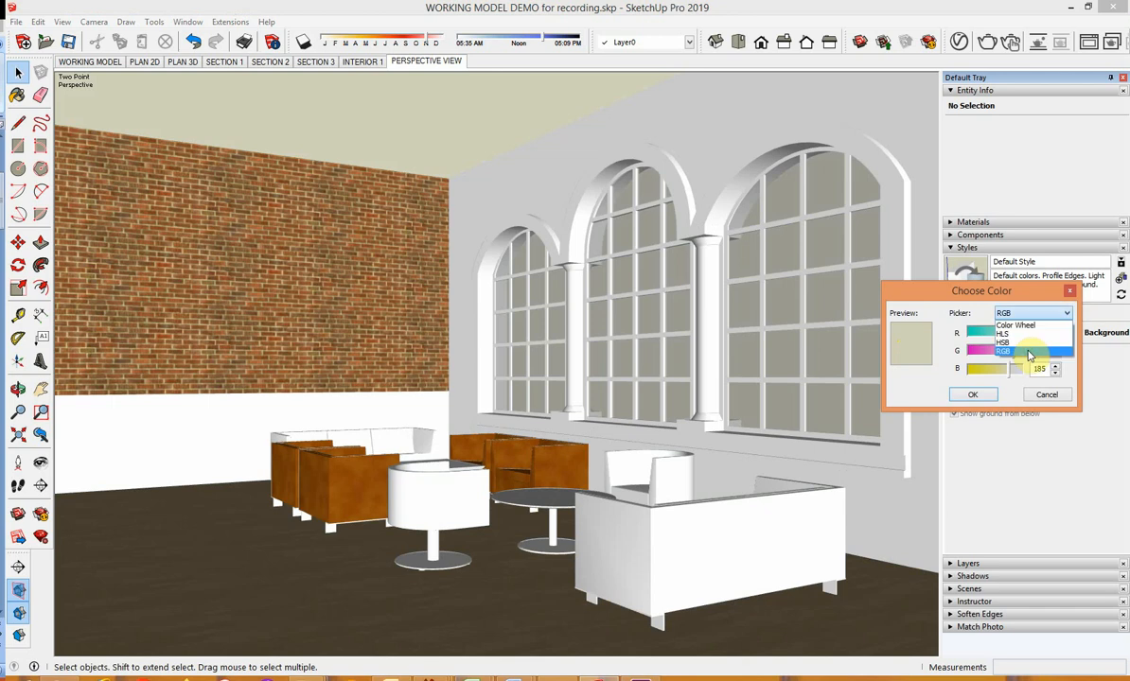
click(1030, 352)
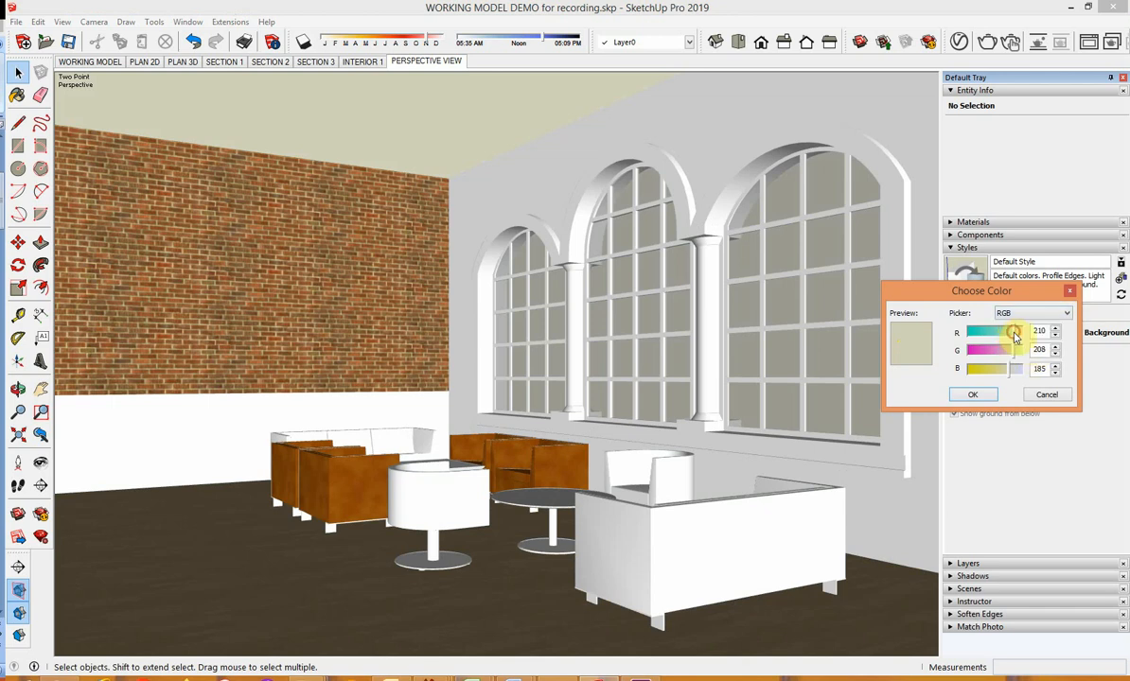
drag(1013, 333, 1029, 332)
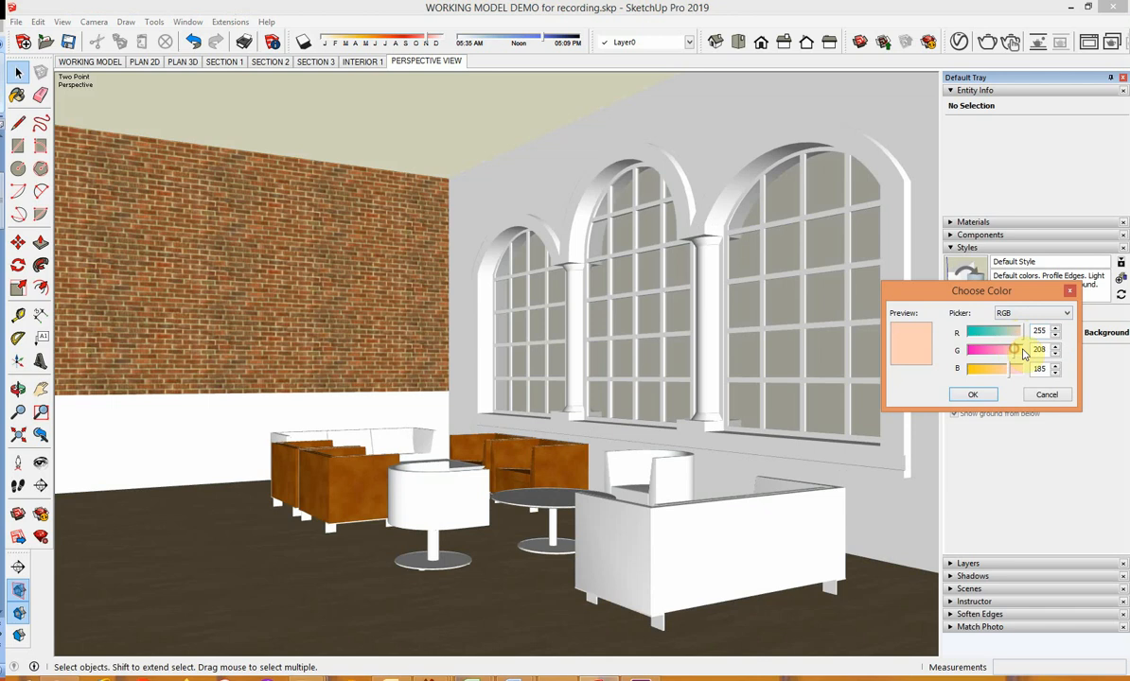
click(1021, 349)
drag(1009, 369, 1026, 369)
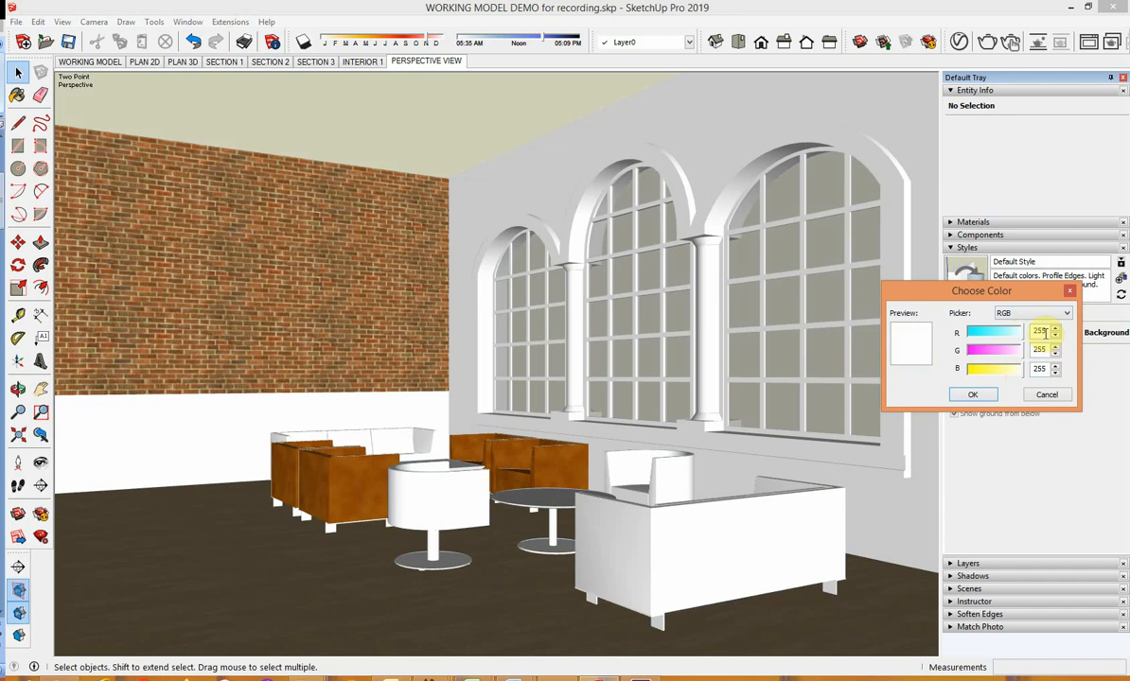
double_click(1042, 349)
double_click(1041, 369)
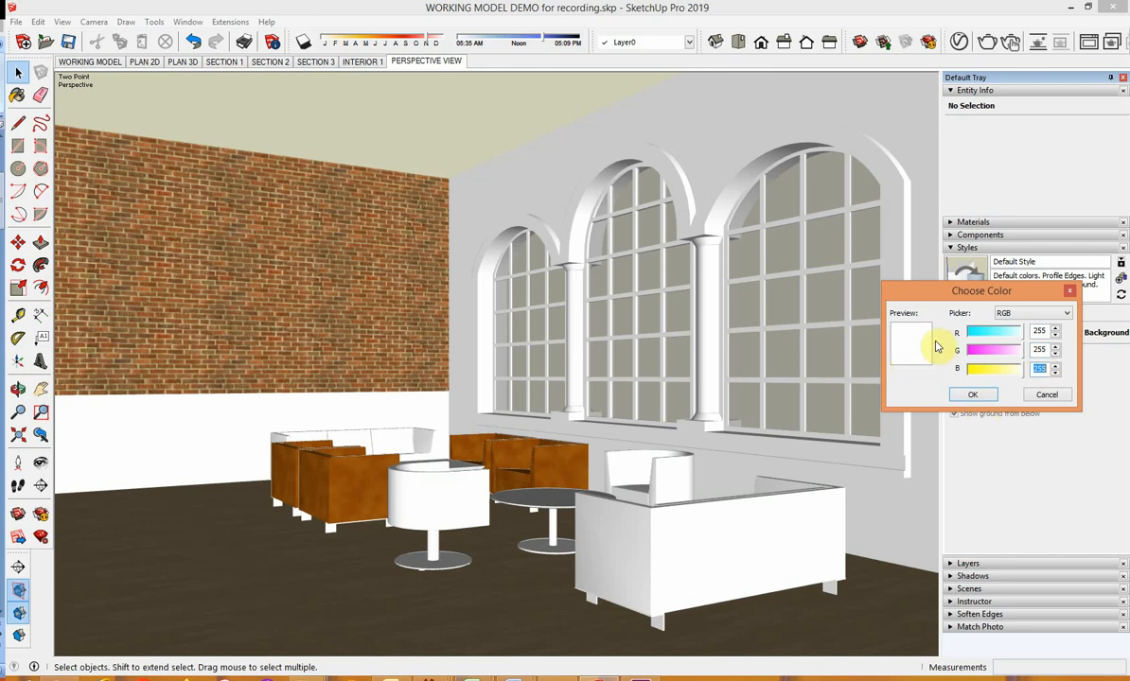
click(977, 396)
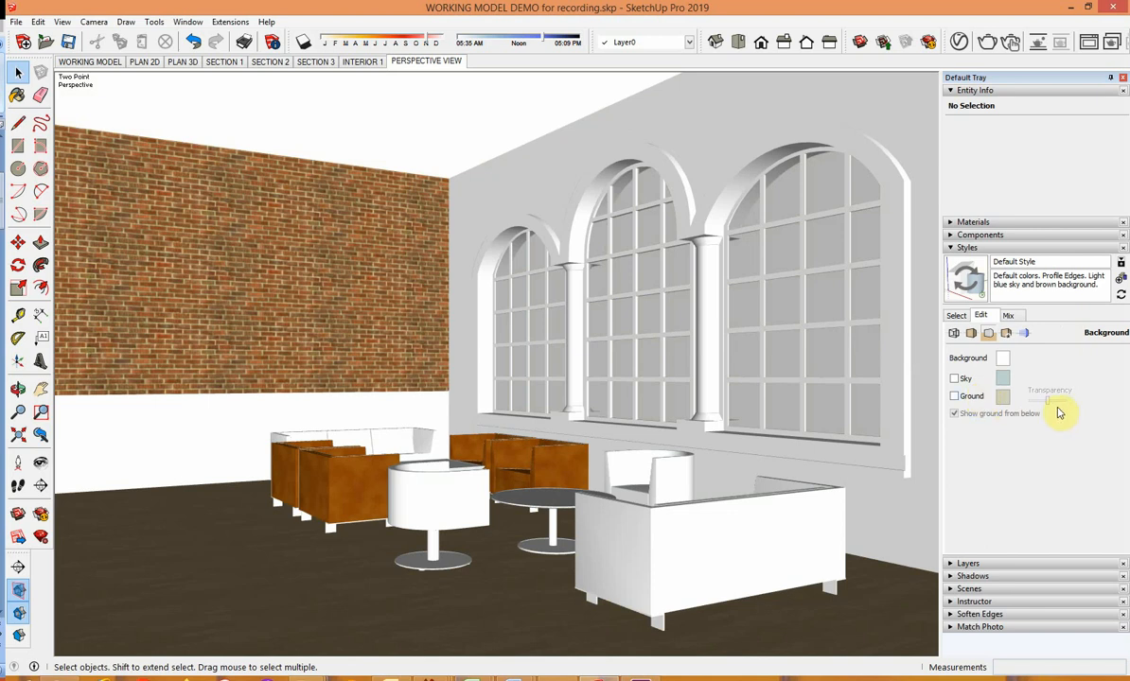
Step: Hide Guides, Model Axes, Section Planes and Section Cuts in the style's modeling settings
click(1028, 334)
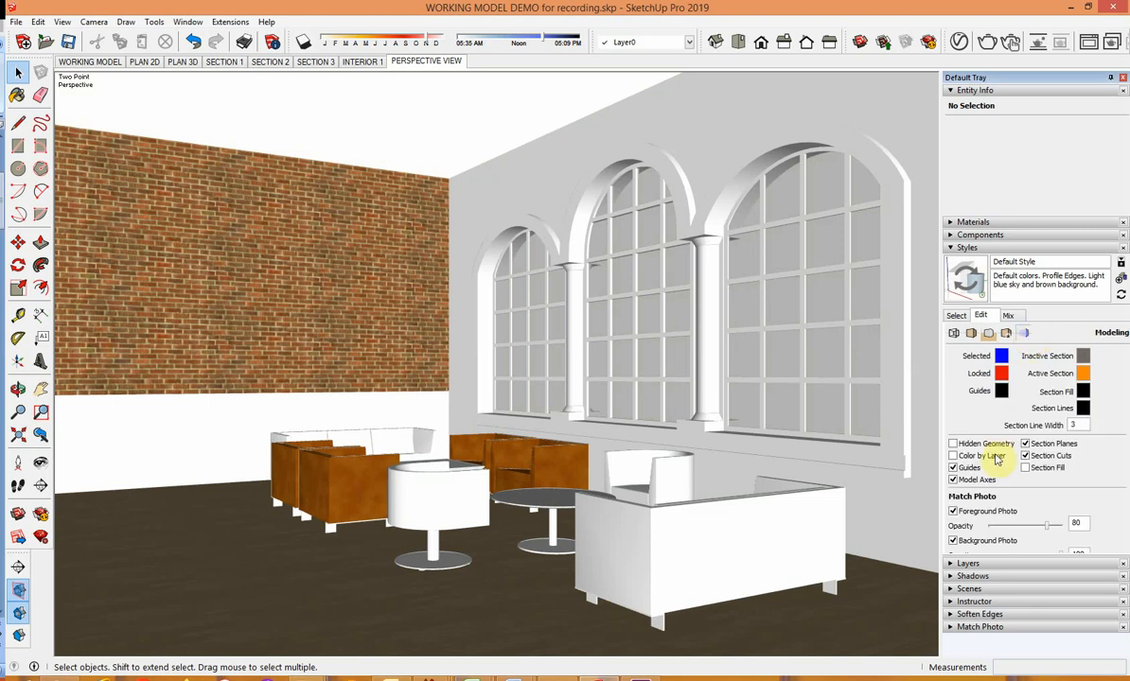
click(954, 468)
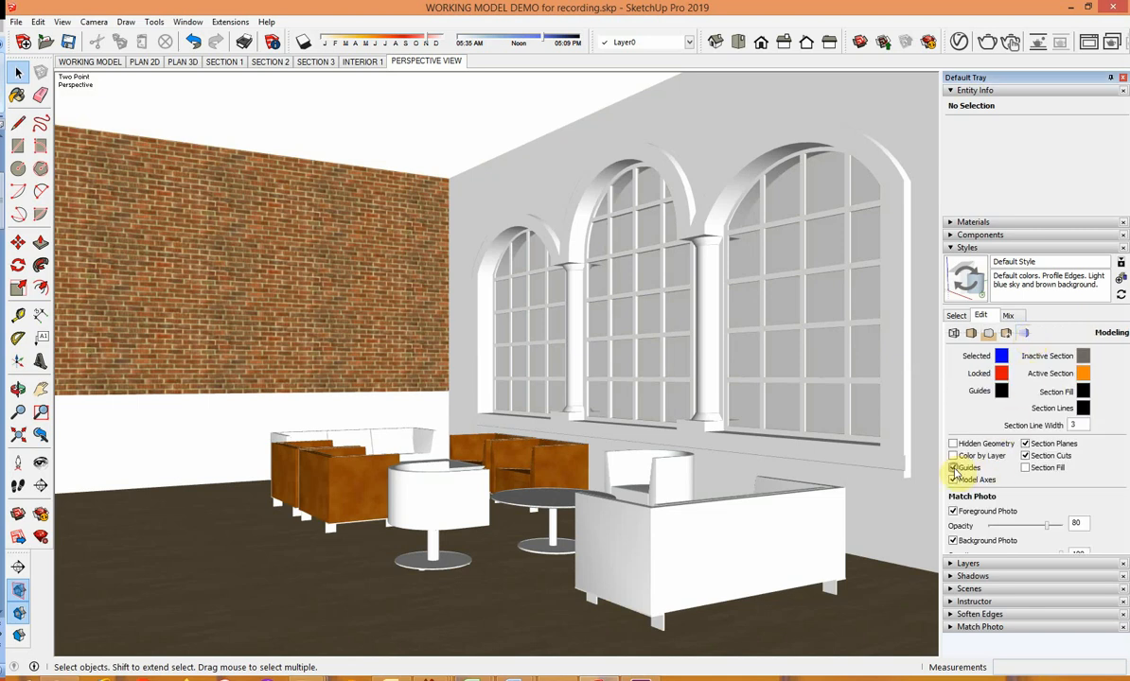
click(954, 469)
click(954, 480)
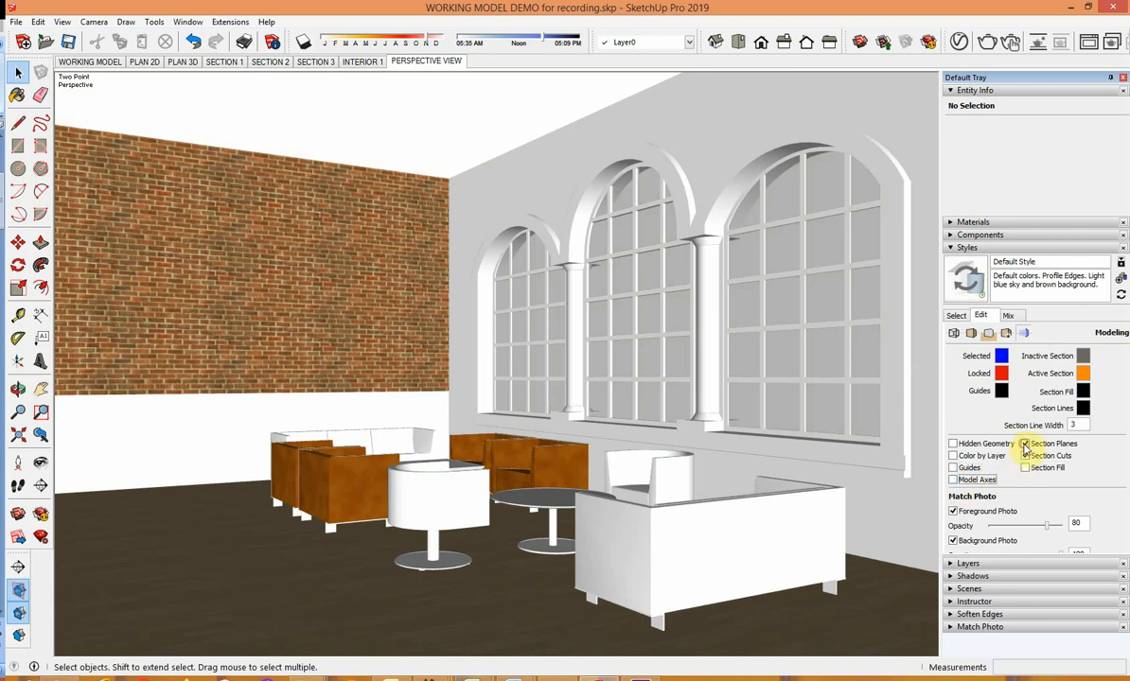
click(1026, 444)
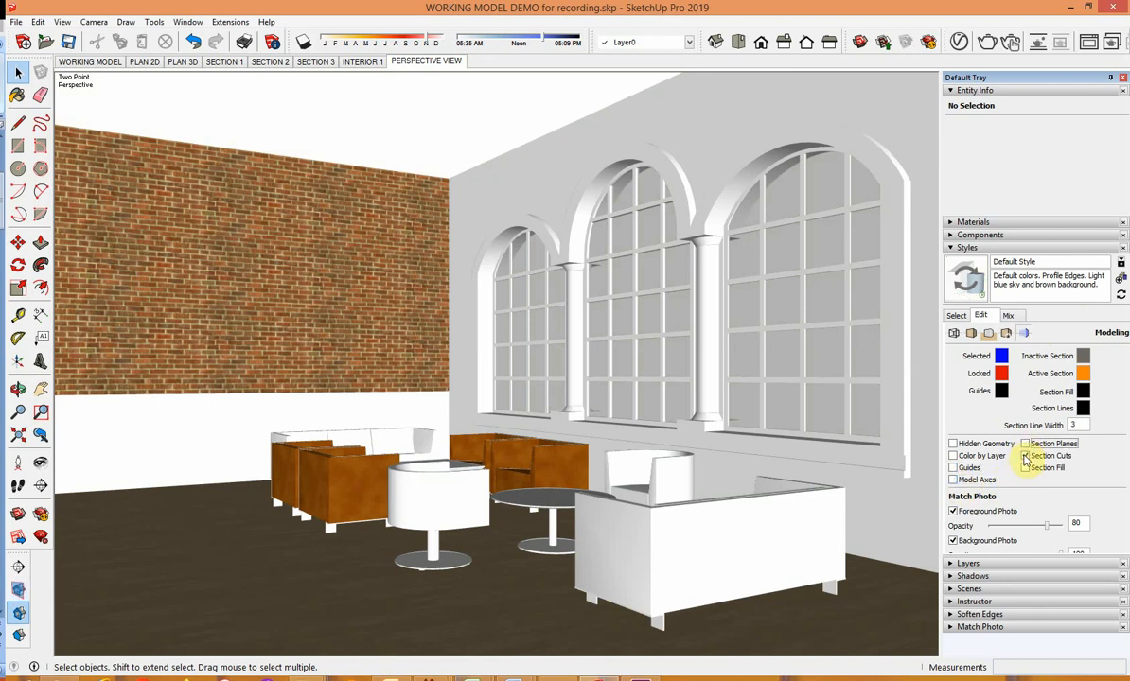
click(1025, 456)
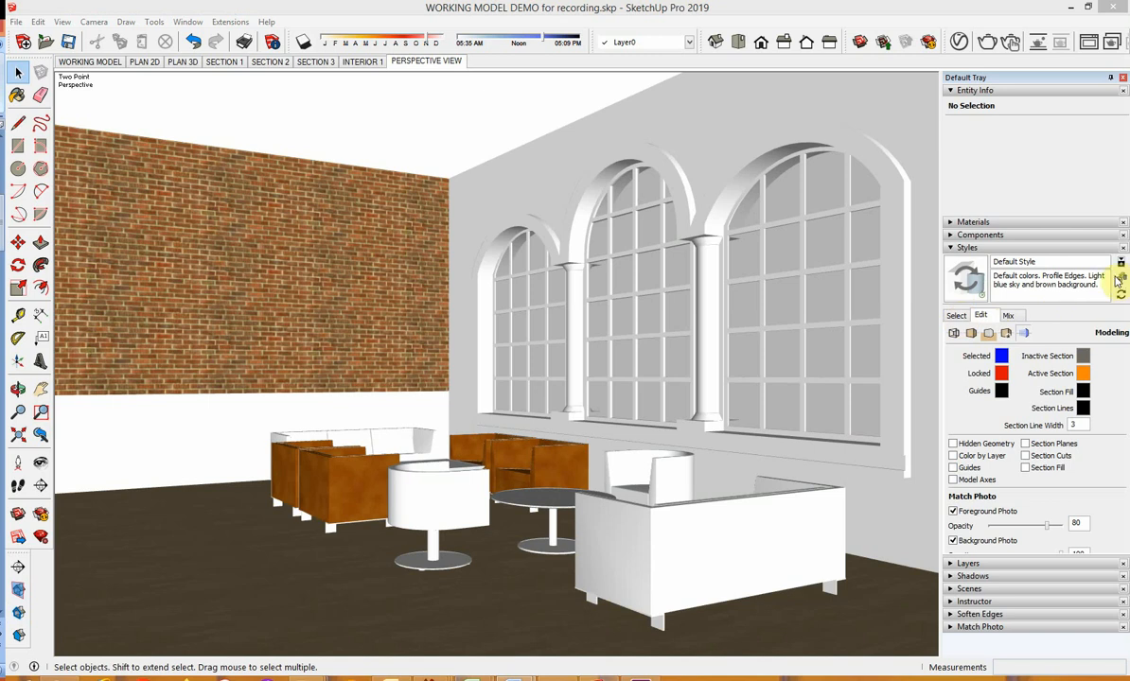
Step: Name the edited style TEXTURES and create it as a new style in the model
click(1044, 262)
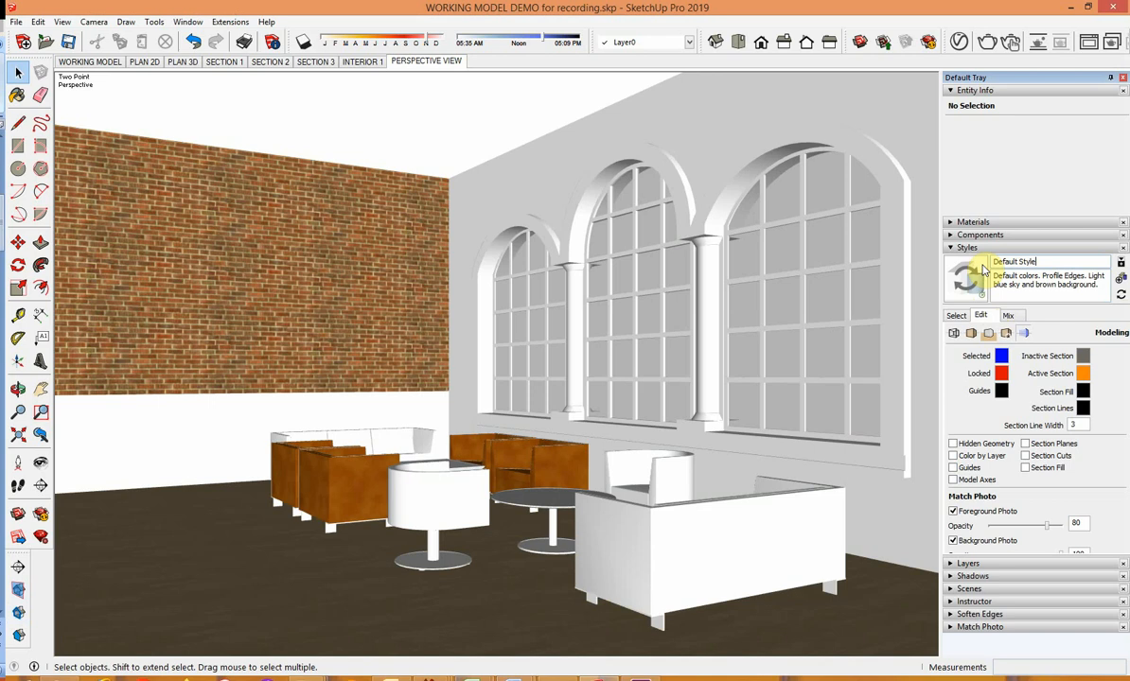
drag(1037, 262, 933, 256)
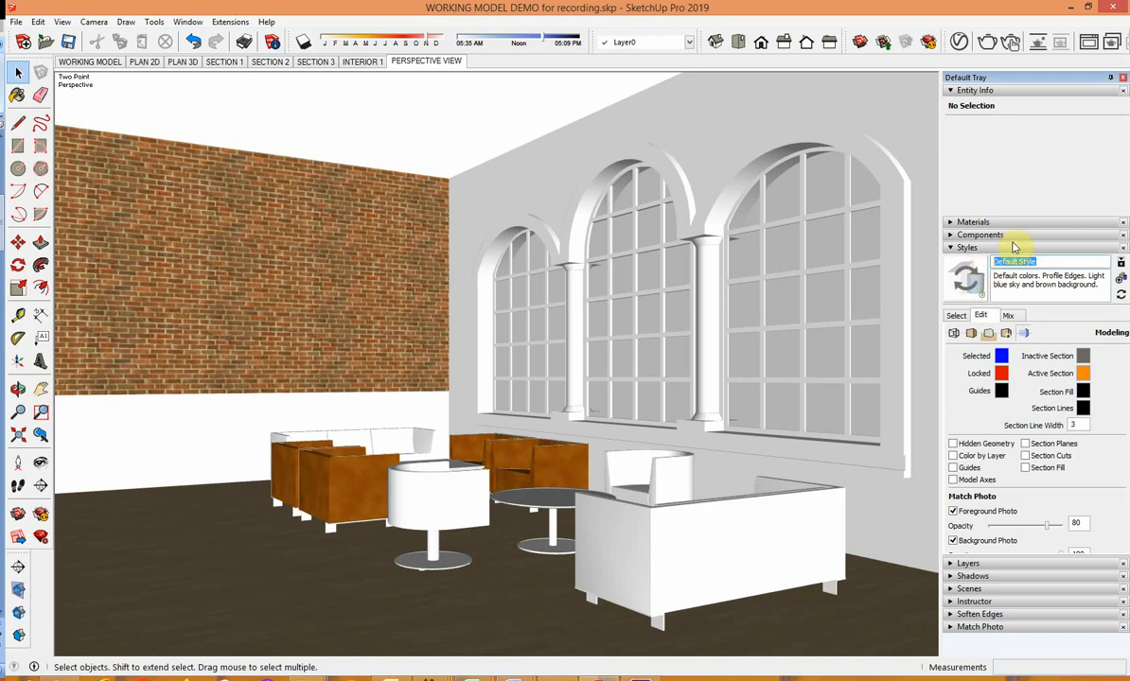
text(TEXTURES)
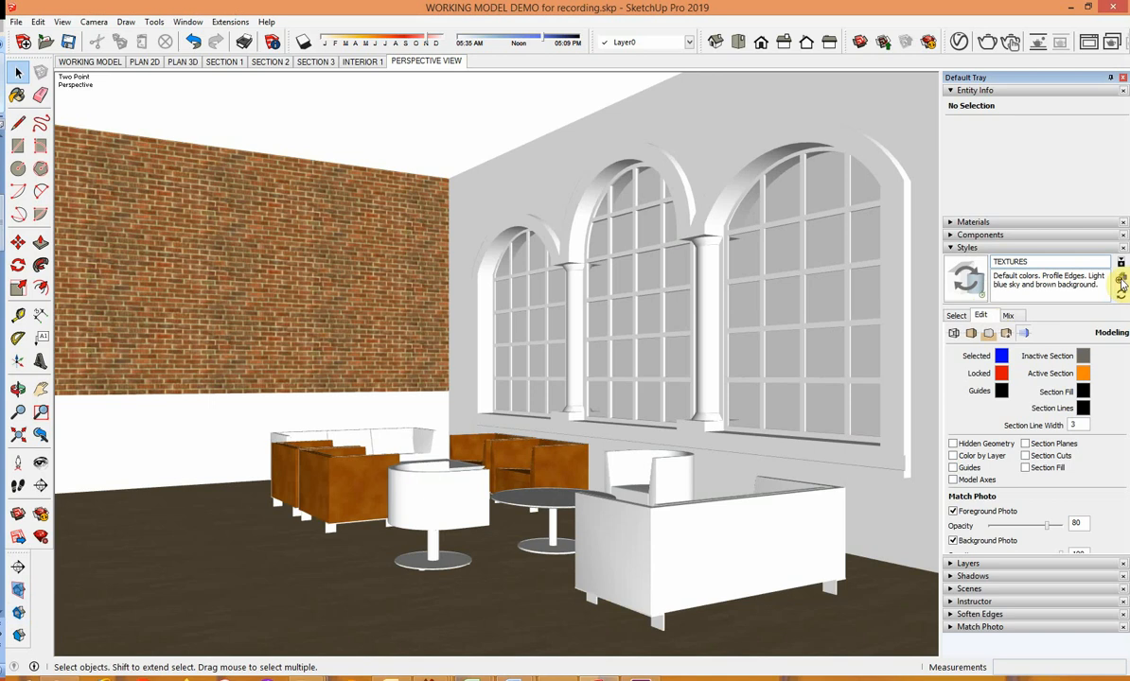
click(1120, 281)
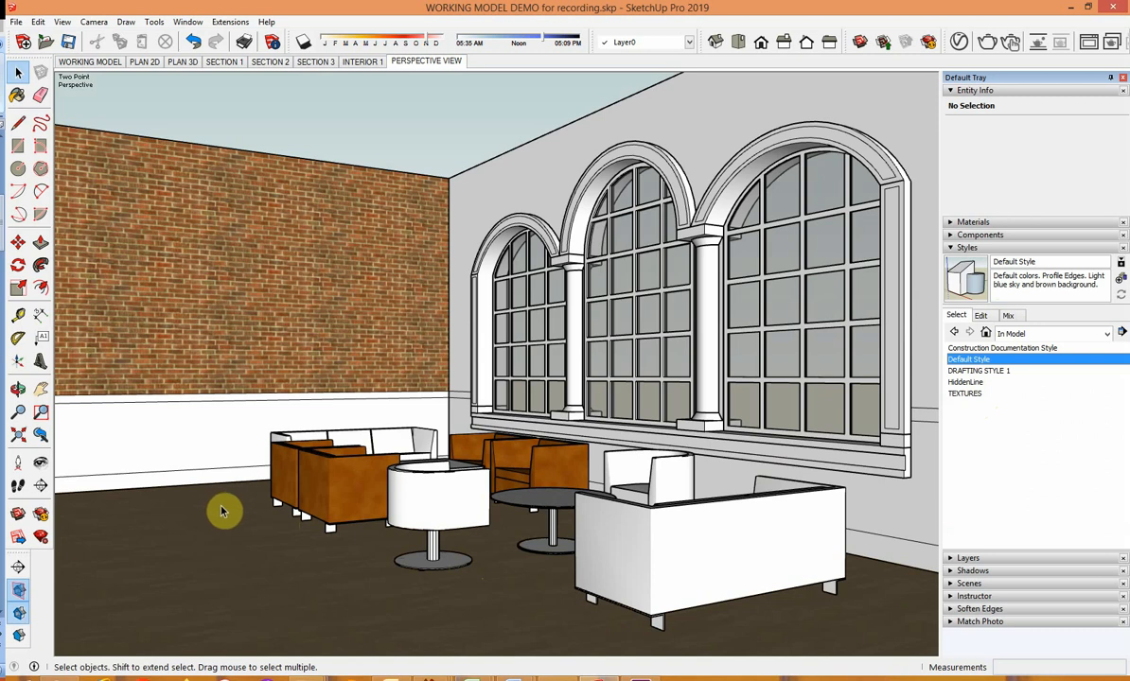
Step: Starting from the TEXTURES style, create a new line-only style with Edges and Profiles on, named EDGES
click(965, 393)
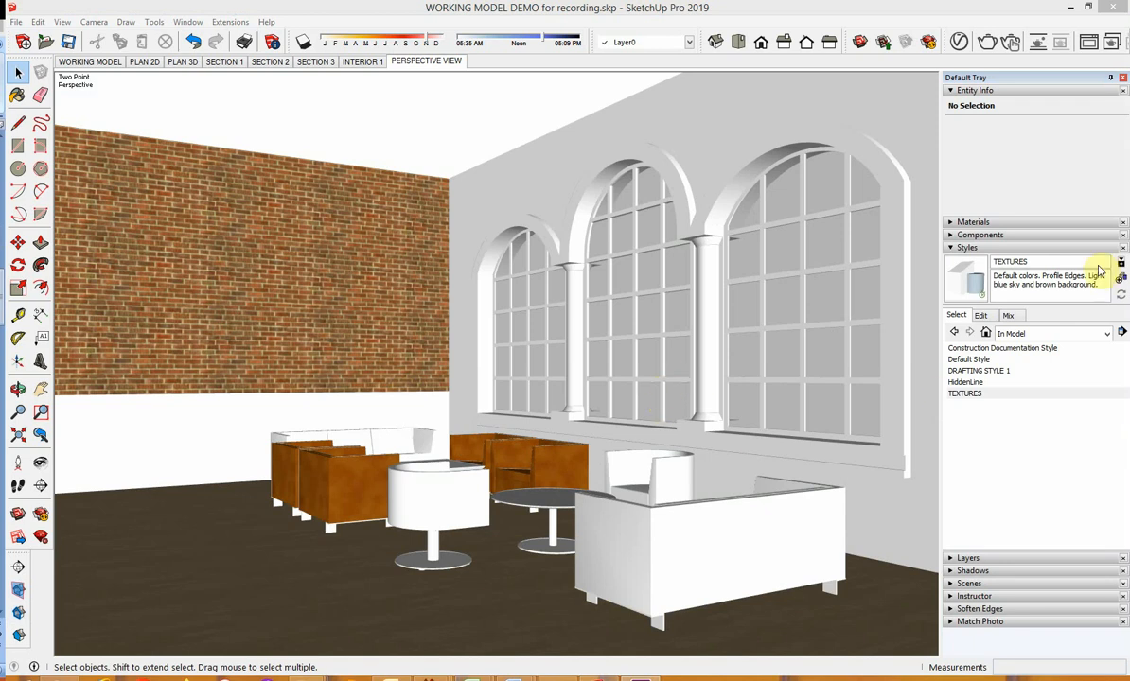
click(1058, 261)
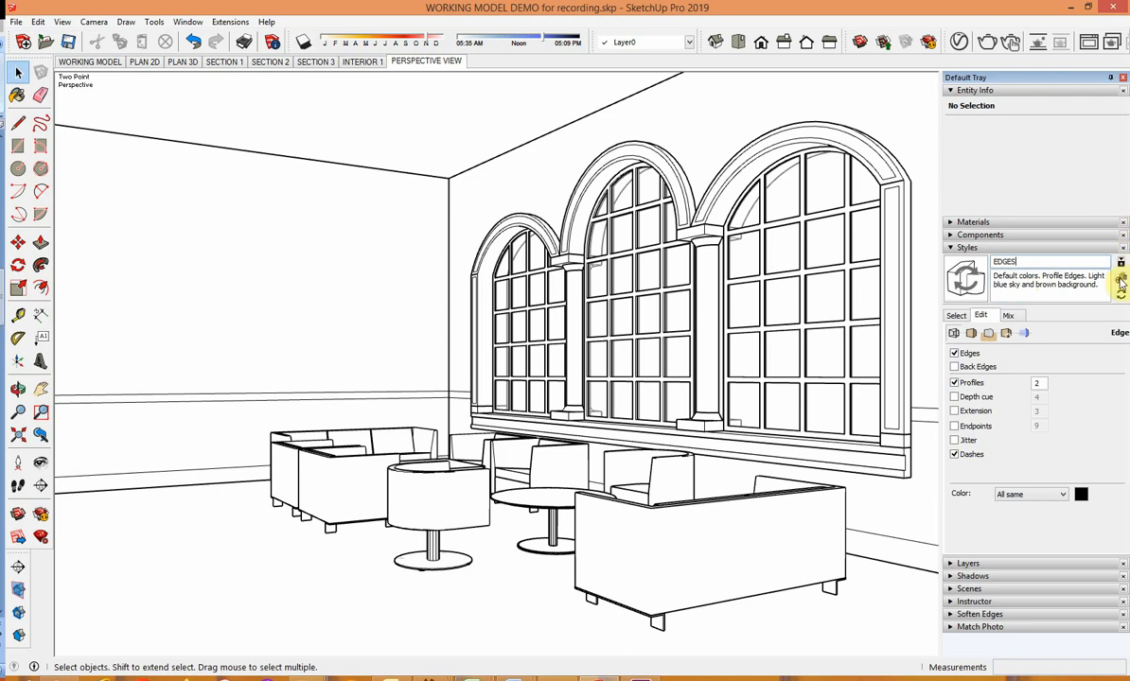
click(1120, 282)
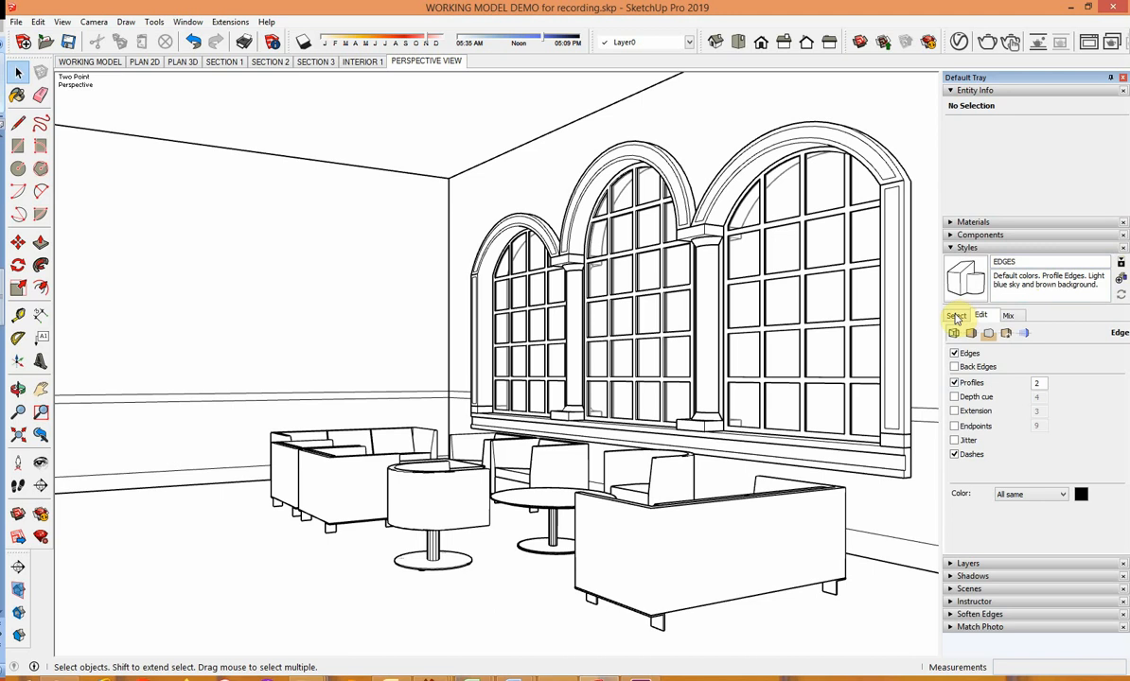